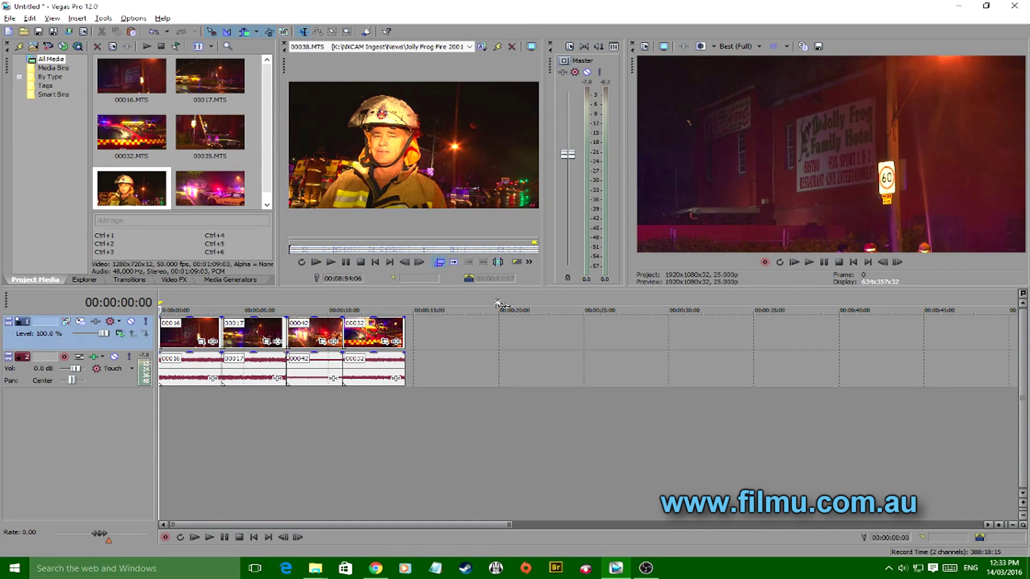
- Scrub the timeline to preview the four fire clips, starting from clip 00016
left_click(176, 418)
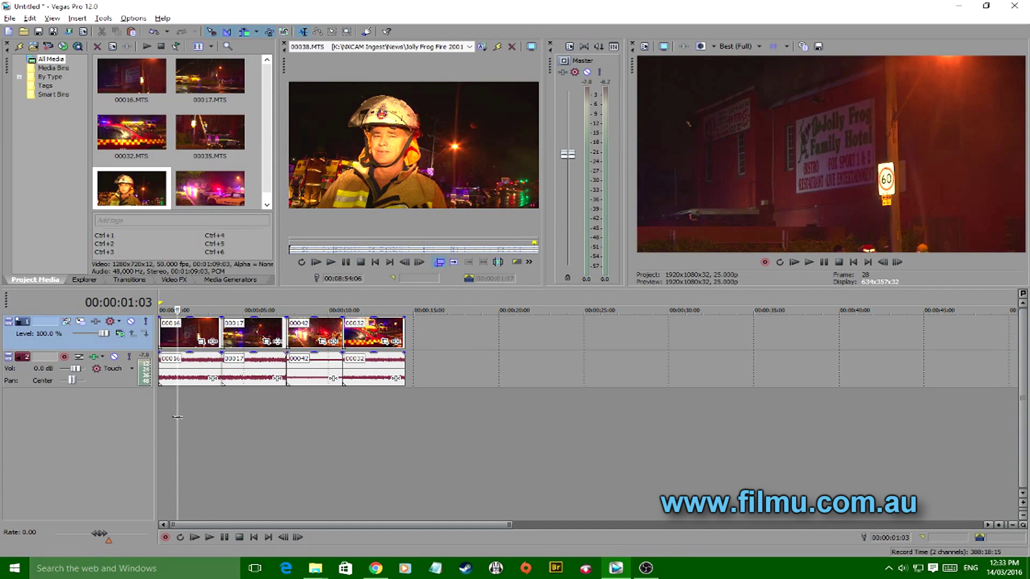
left_click_drag(177, 416, 160, 401)
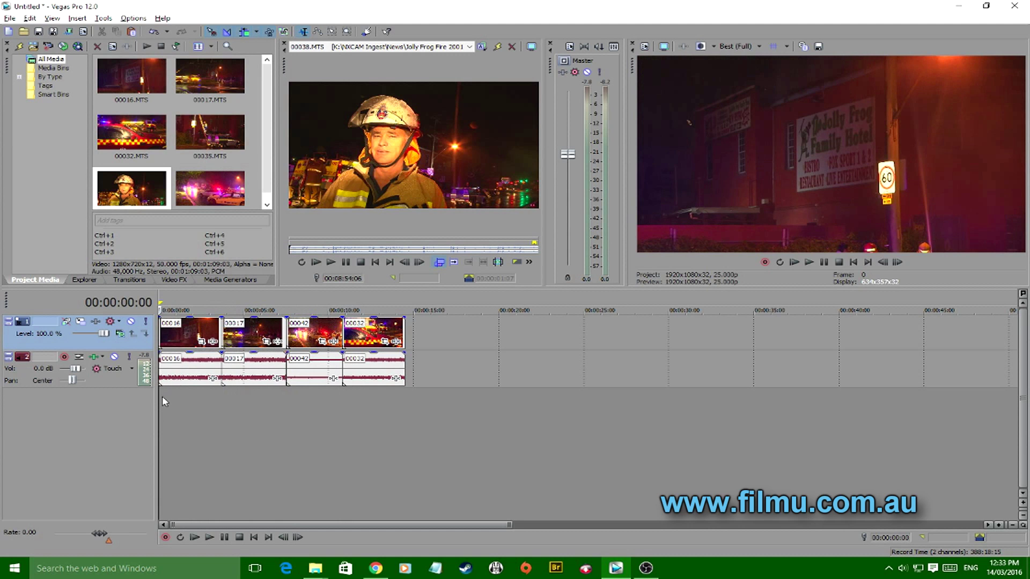
mouse_move(175, 403)
left_mouse_down()
mouse_move(359, 403)
mouse_move(159, 403)
left_mouse_up()
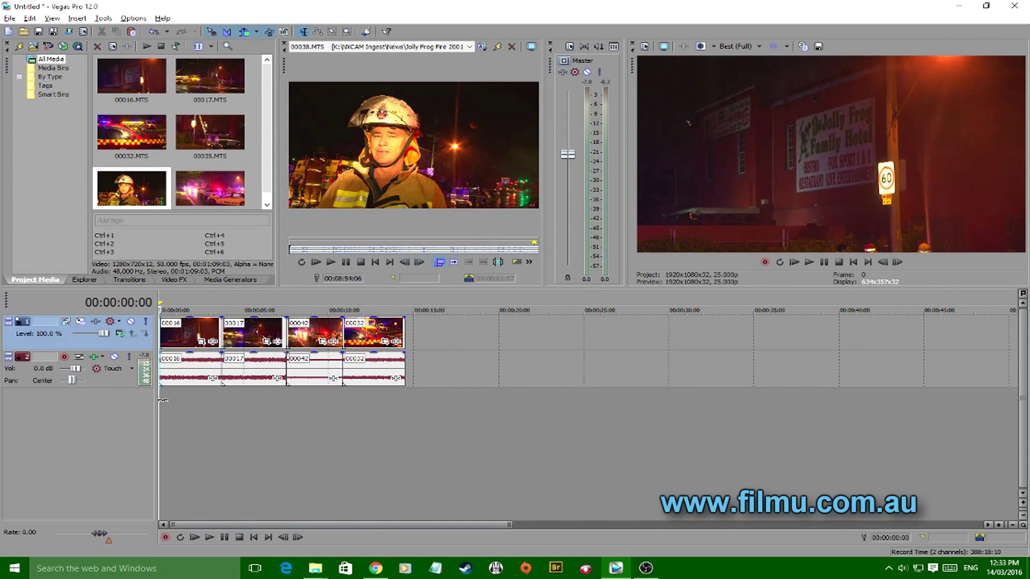
left_click(172, 335)
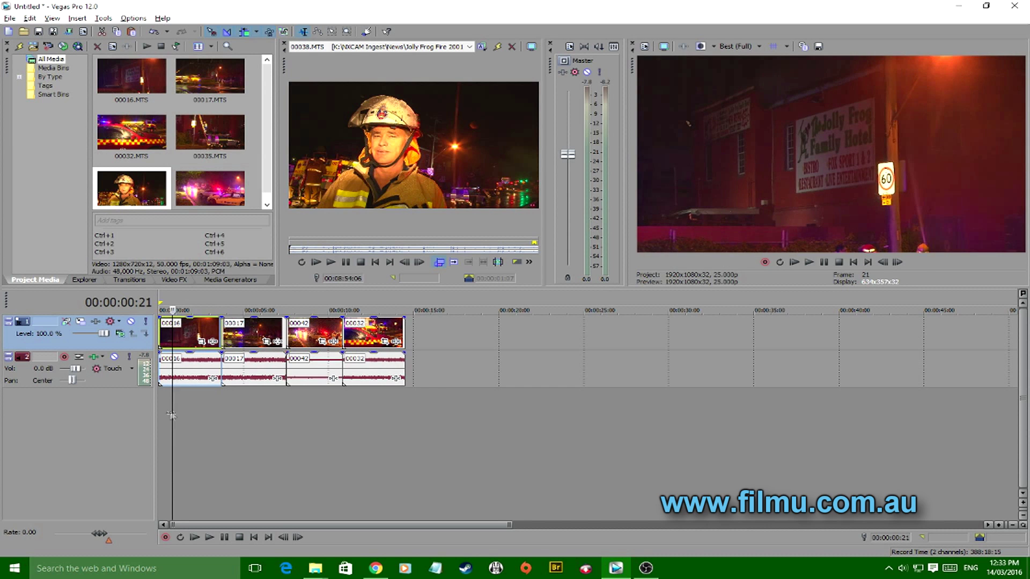
left_click_drag(172, 403, 405, 405)
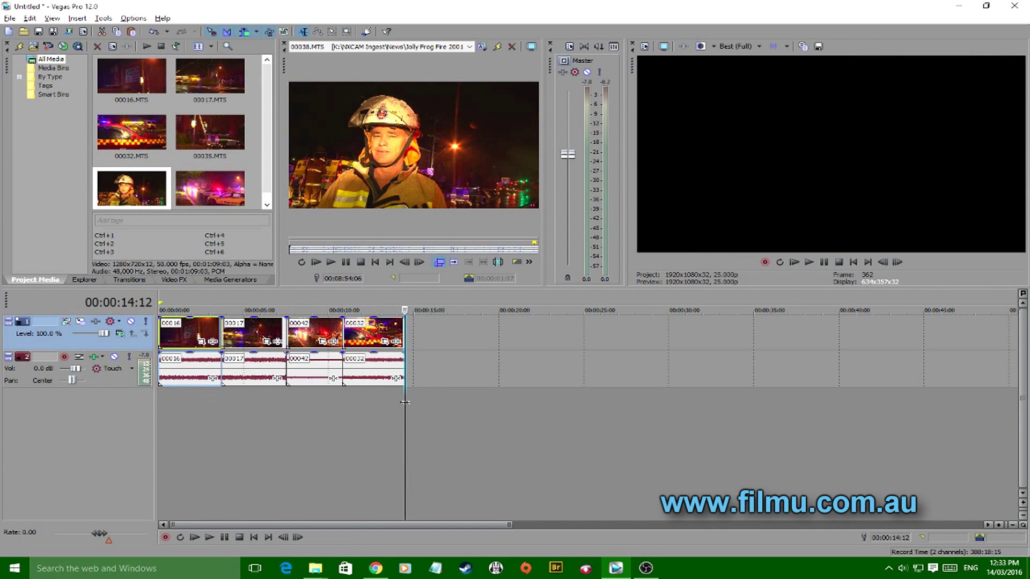
- Mark in and out points on interview clip 00038 in the Trimmer and add it to the timeline
left_click(296, 250)
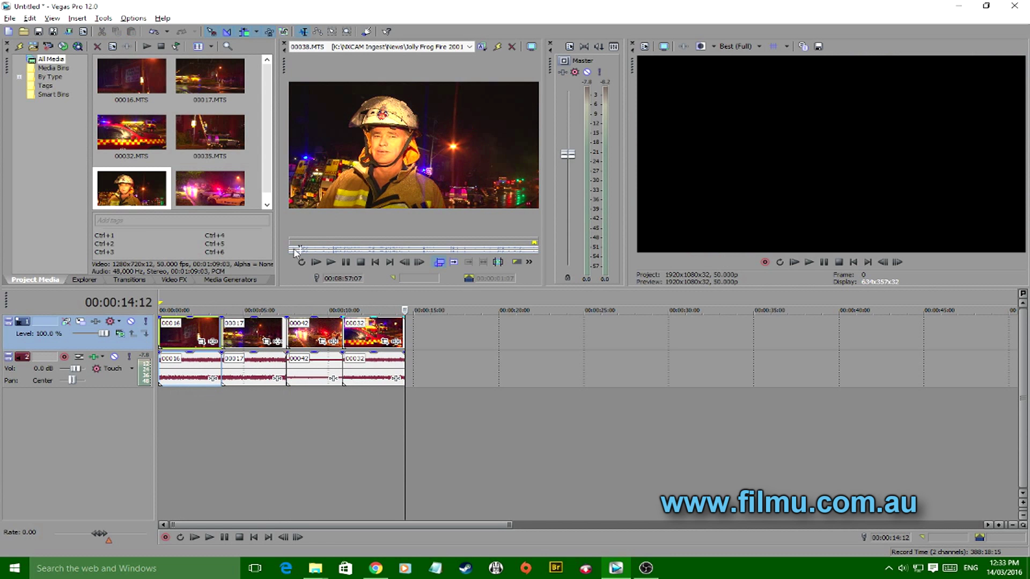
left_click(291, 249)
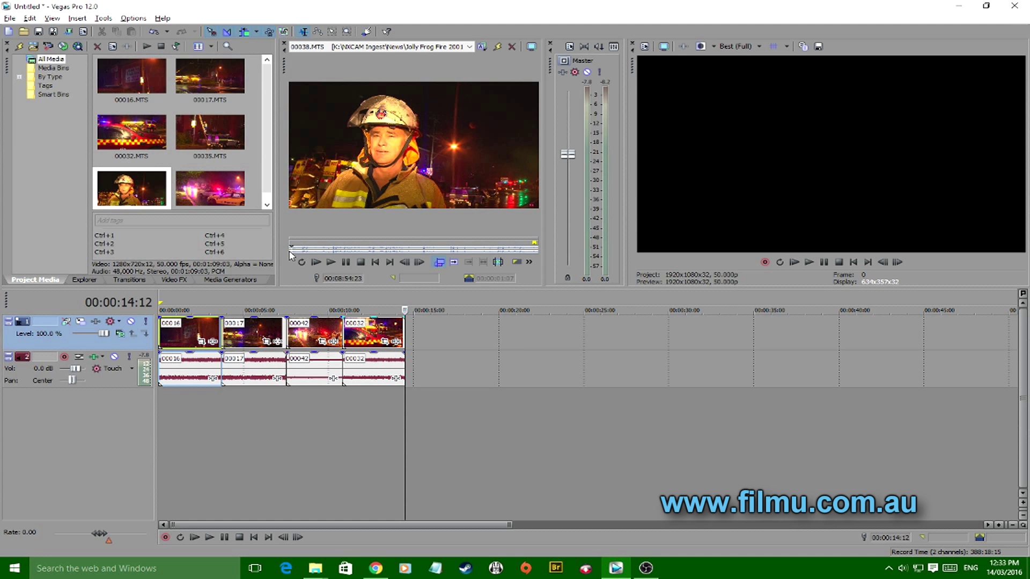
left_click(316, 262)
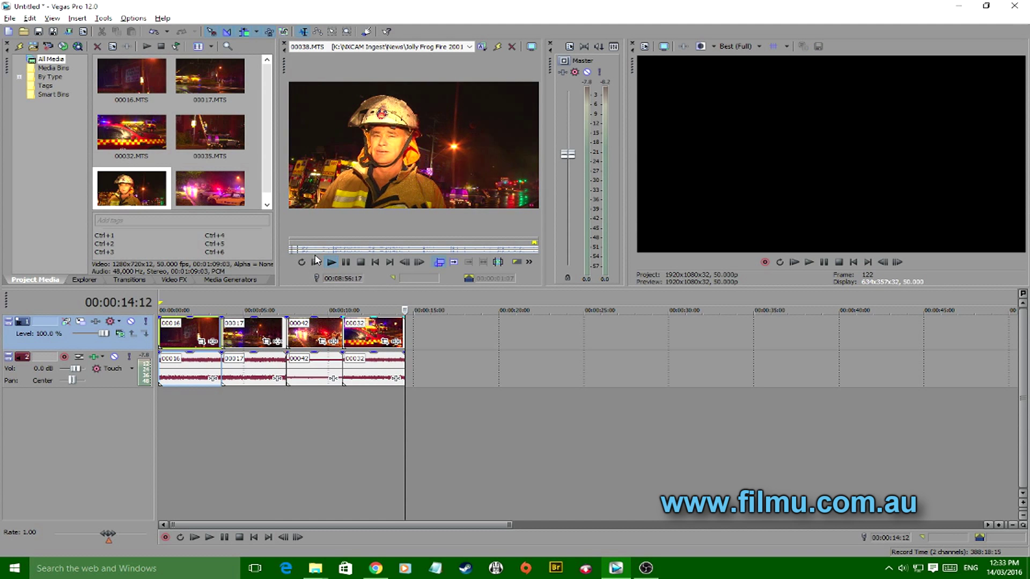
left_click(317, 261)
key("i")
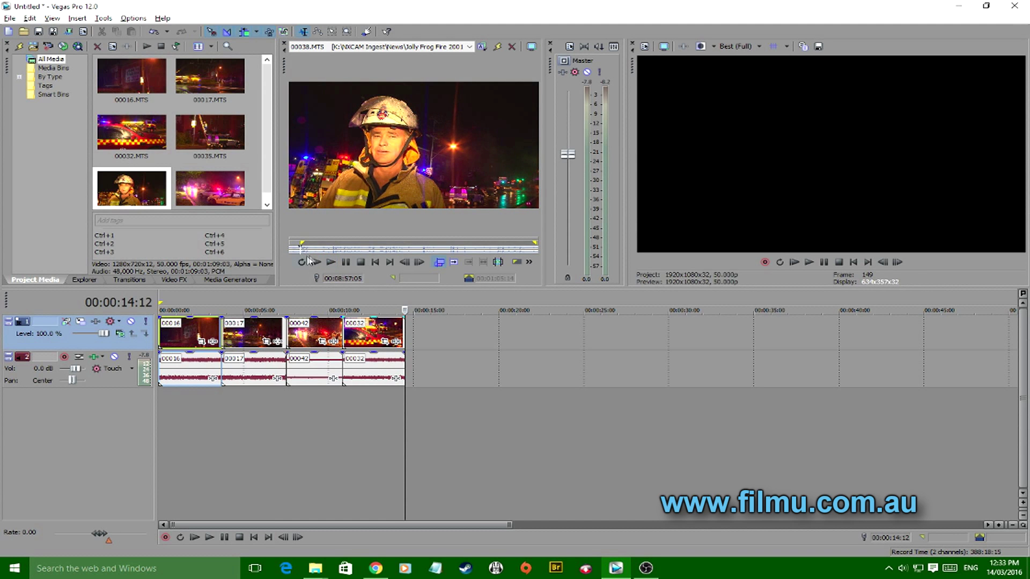
left_click_drag(301, 249, 529, 252)
key("o")
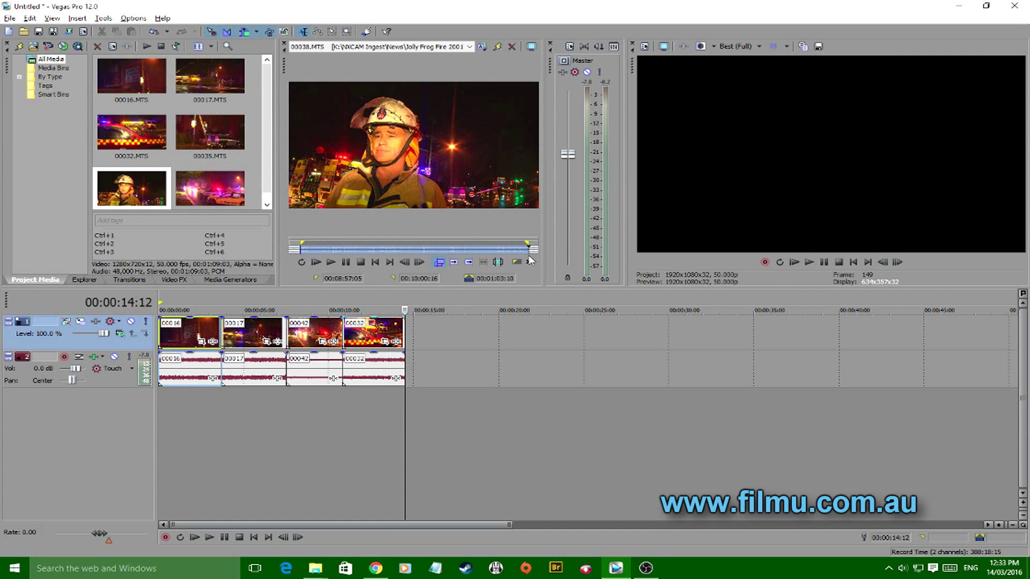
key("a")
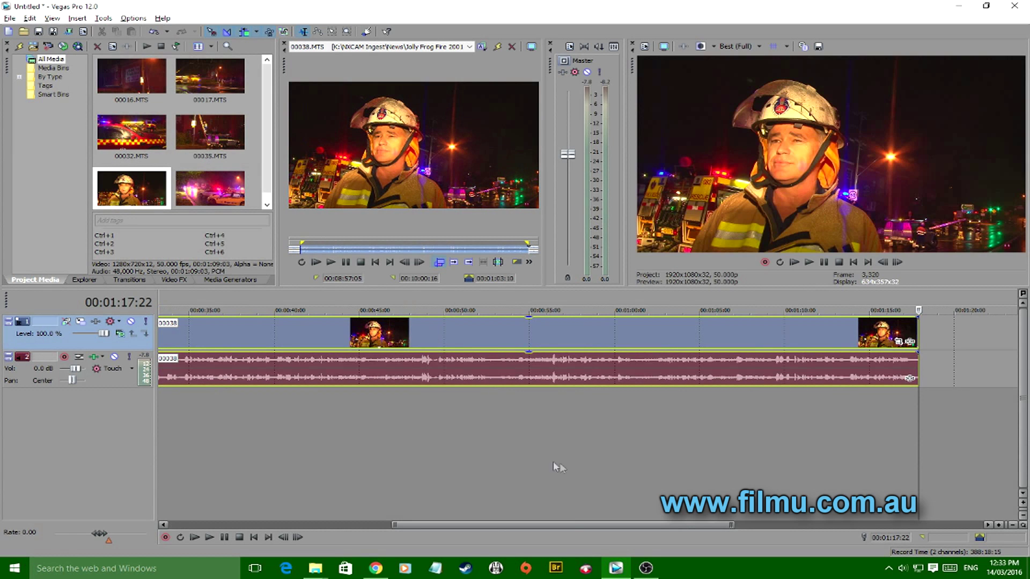
left_click_drag(571, 526, 231, 388)
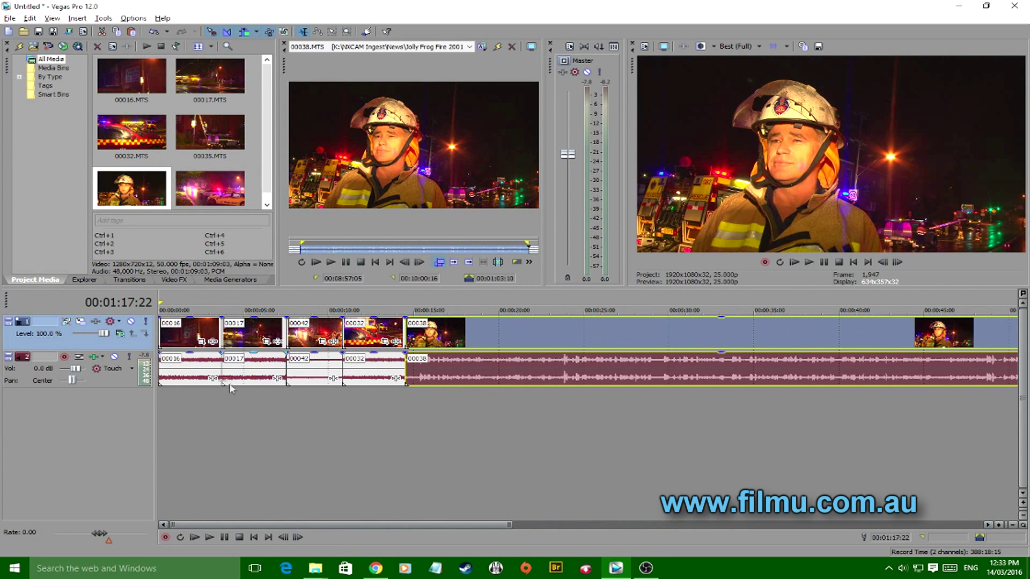
- Apply Sony Levels to clip 00016 with input start 0.054 and input end 0.371
left_click(176, 343)
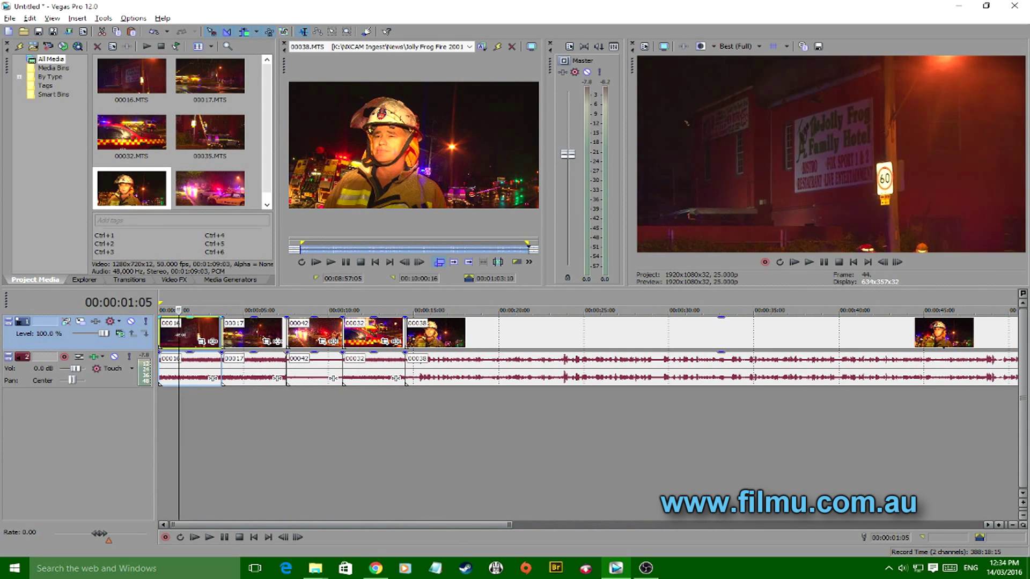
left_click(213, 342)
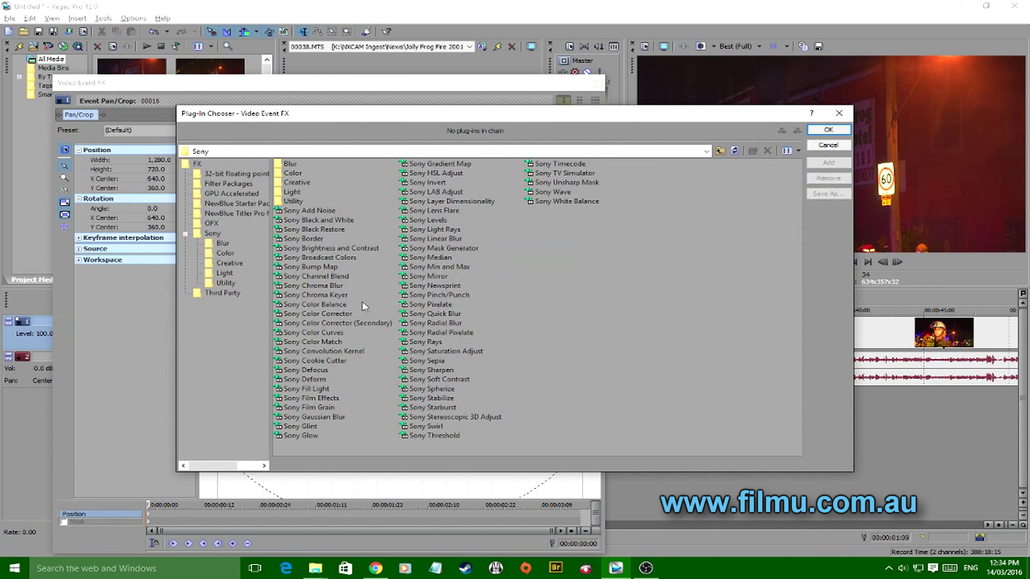
double_click(427, 221)
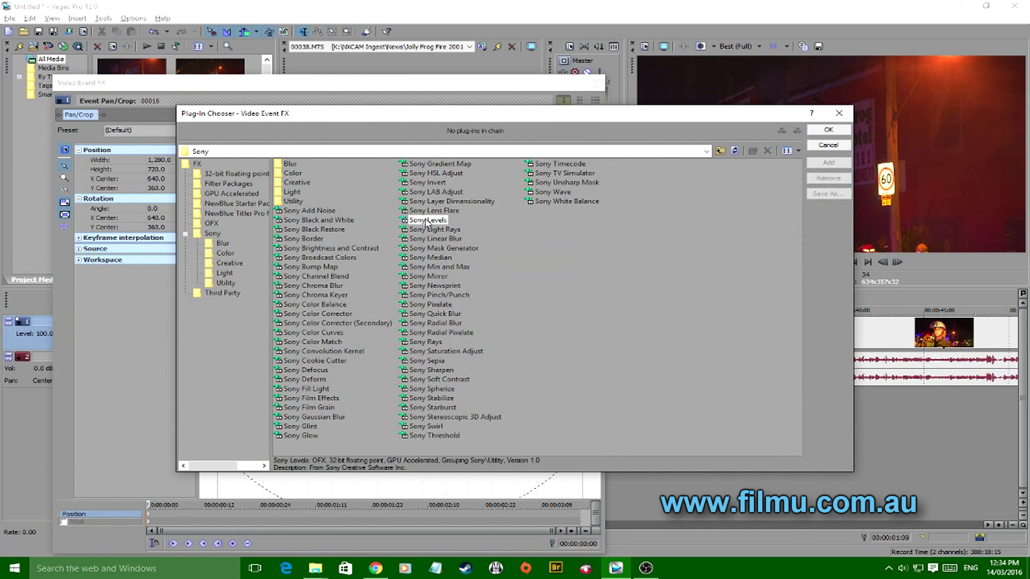
left_click(812, 133)
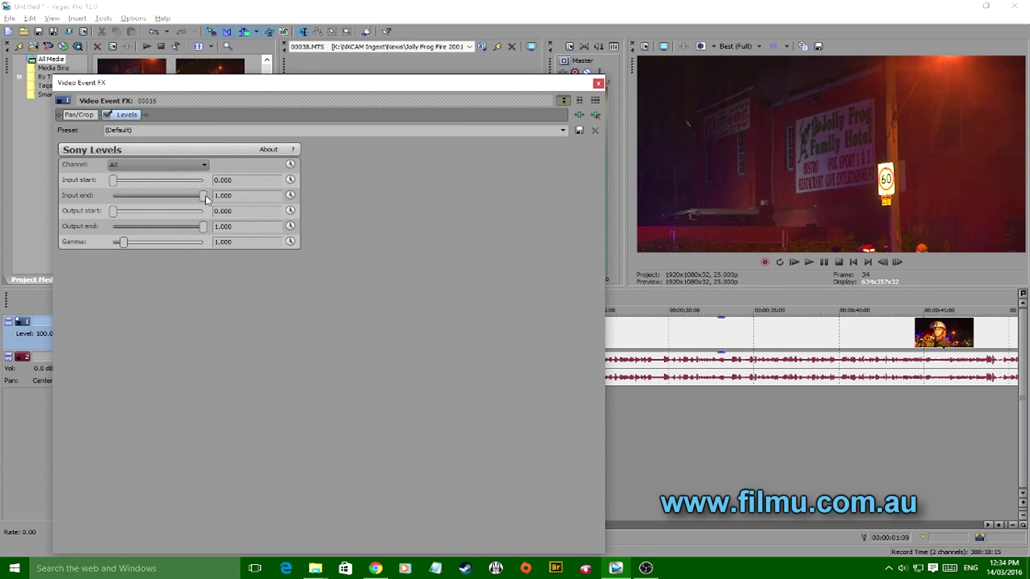
left_click_drag(195, 197, 169, 201)
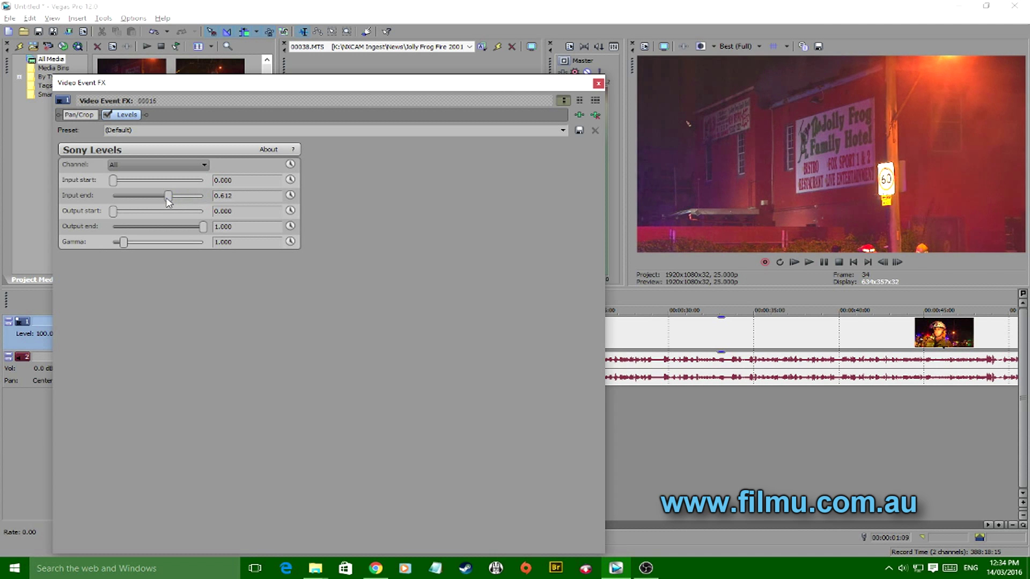
left_click_drag(164, 201, 166, 201)
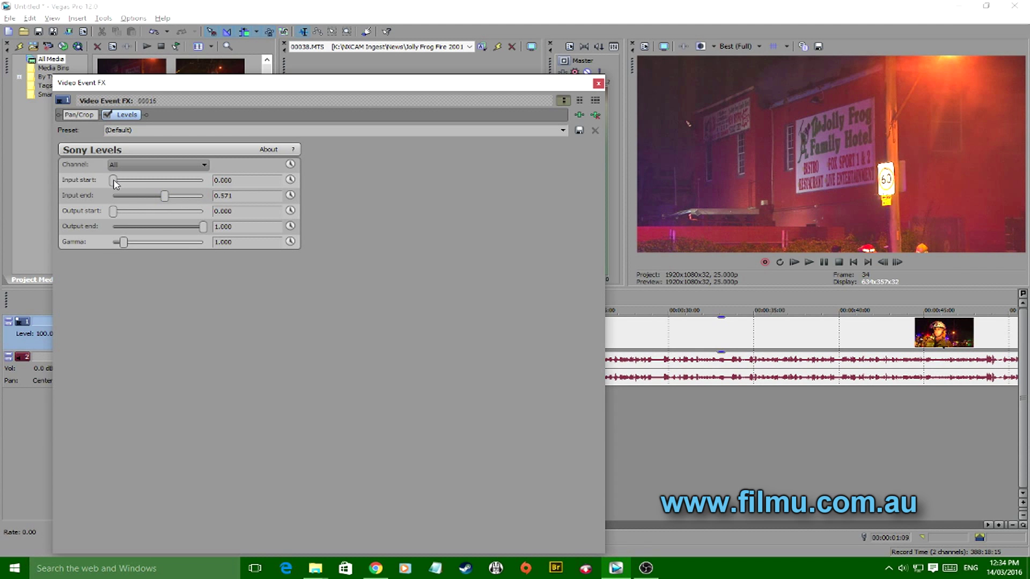
left_click_drag(114, 184, 120, 184)
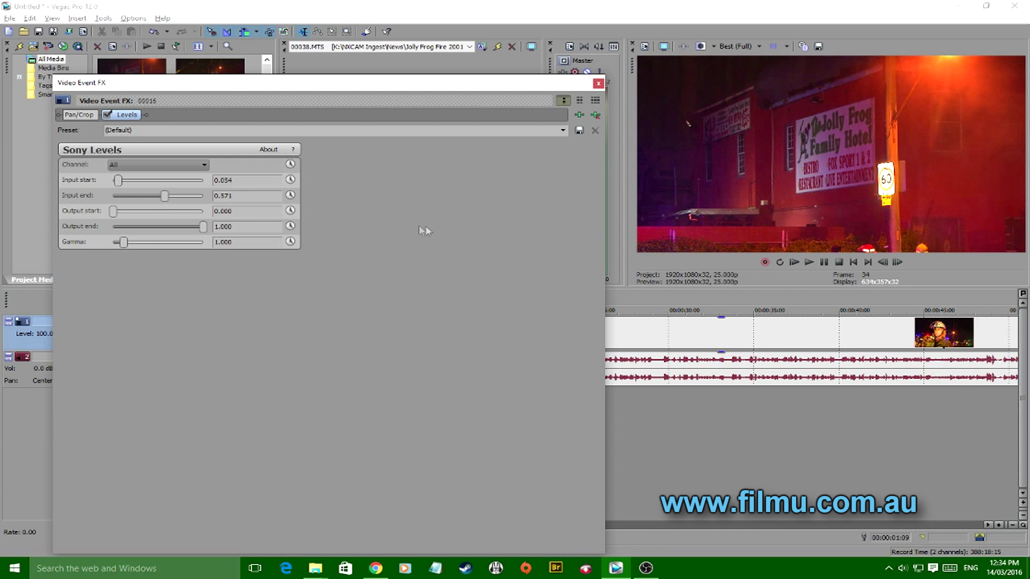
- Close the effects window and scrub across clips 00017 and 00042 to review them
left_click(598, 84)
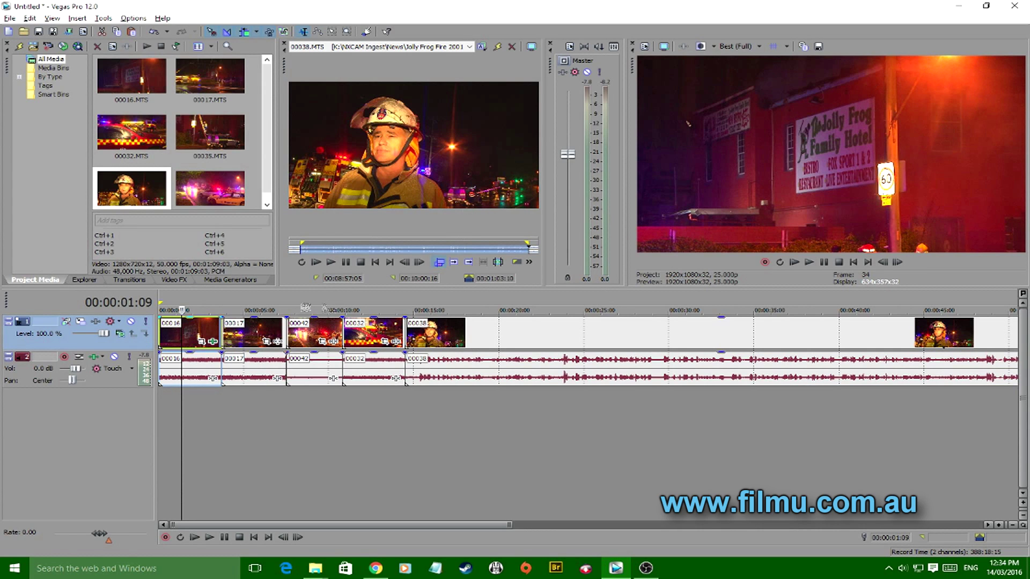
left_click(239, 343)
mouse_move(239, 310)
left_mouse_down()
mouse_move(264, 310)
mouse_move(232, 310)
mouse_move(255, 311)
left_mouse_up()
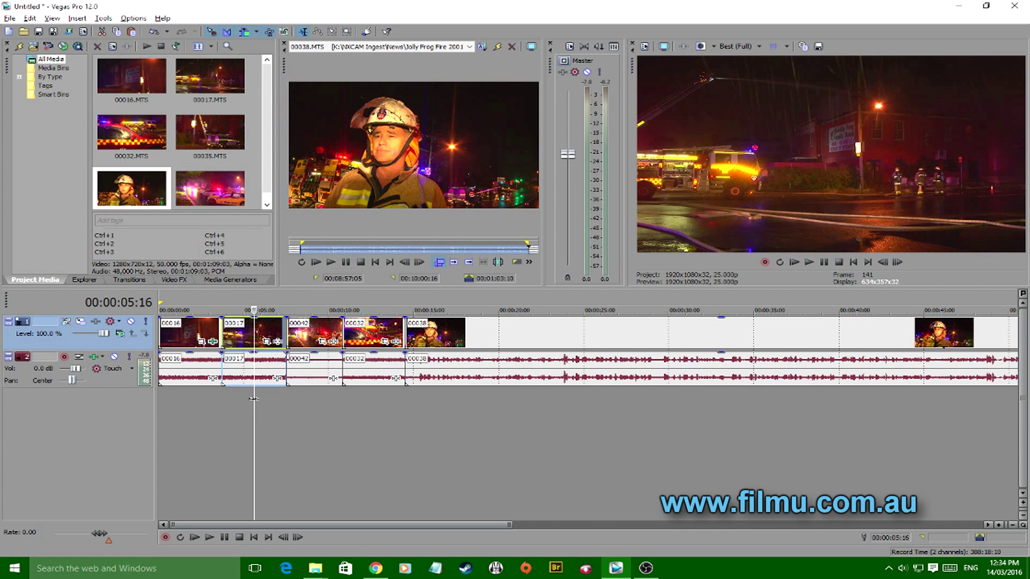
left_click_drag(252, 400, 316, 399)
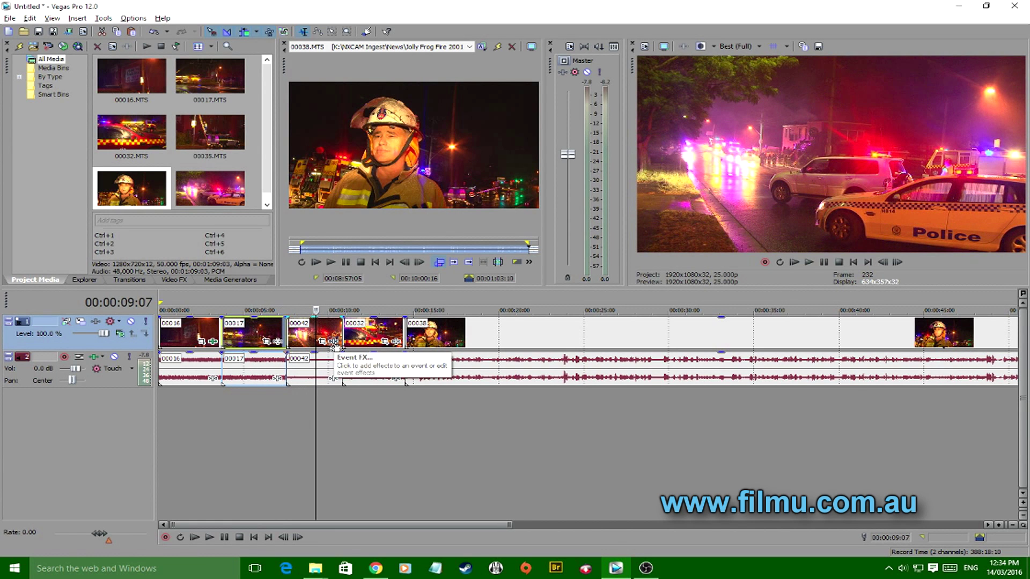
- Add Sony White Balance to clip 00042, sample white from the police car, and set correction to 0.531
left_click(333, 343)
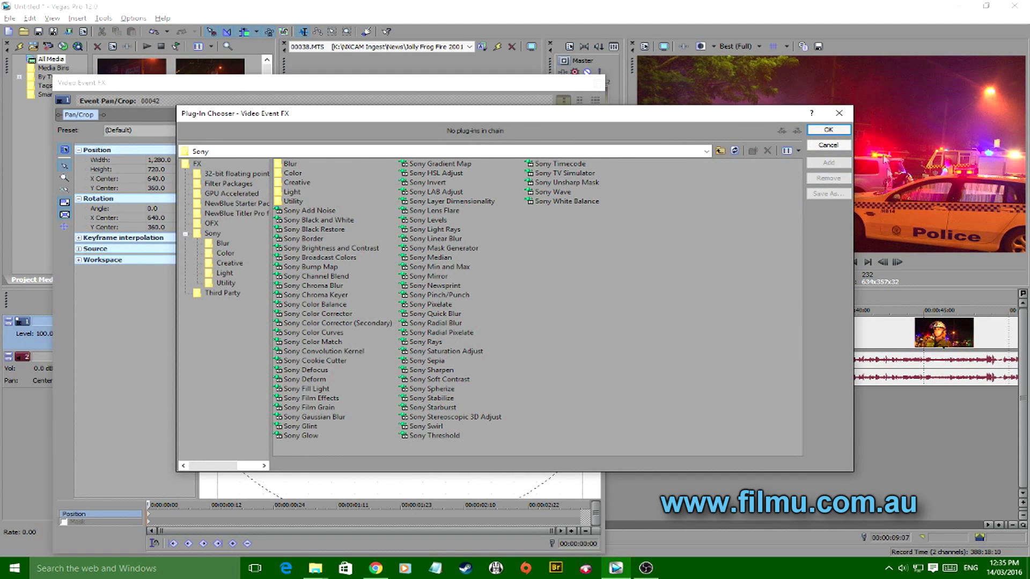
left_click(562, 203)
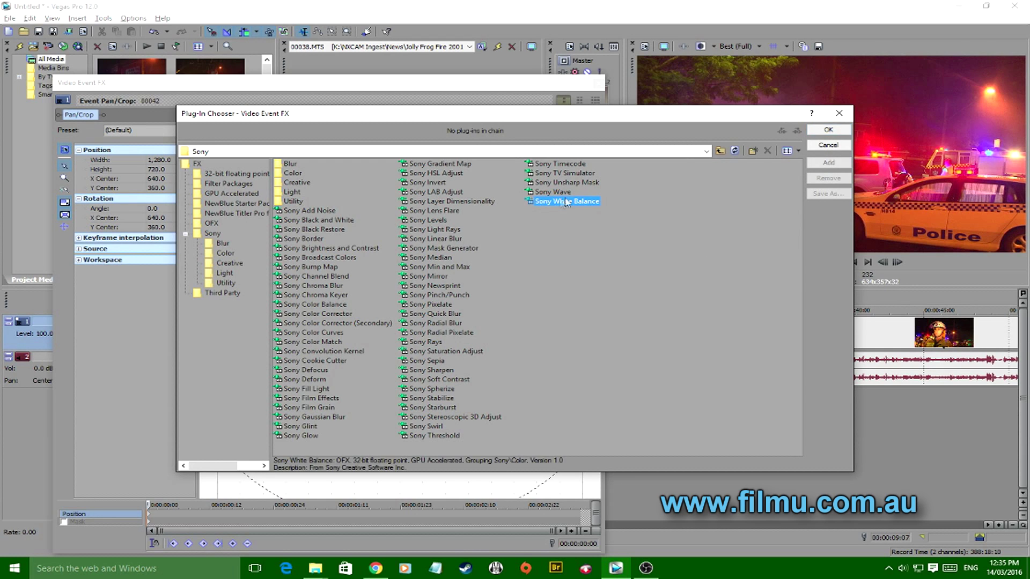
left_click(829, 132)
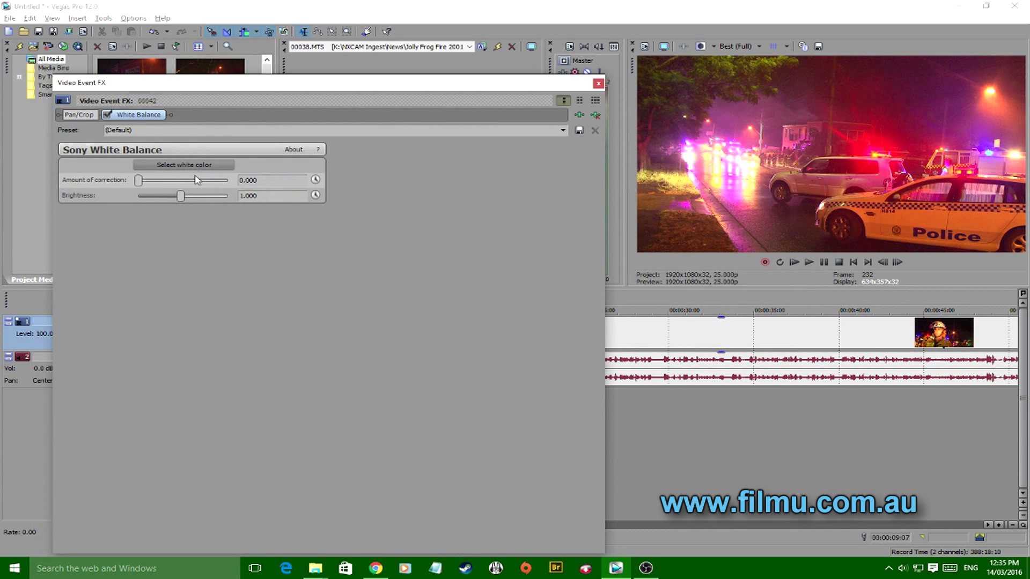
left_click(198, 166)
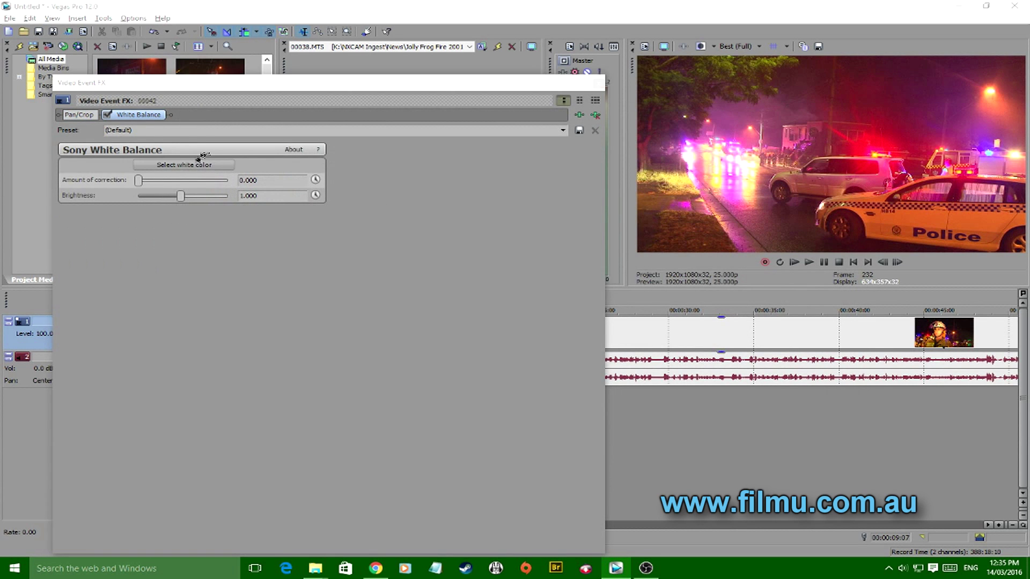
left_click(924, 216)
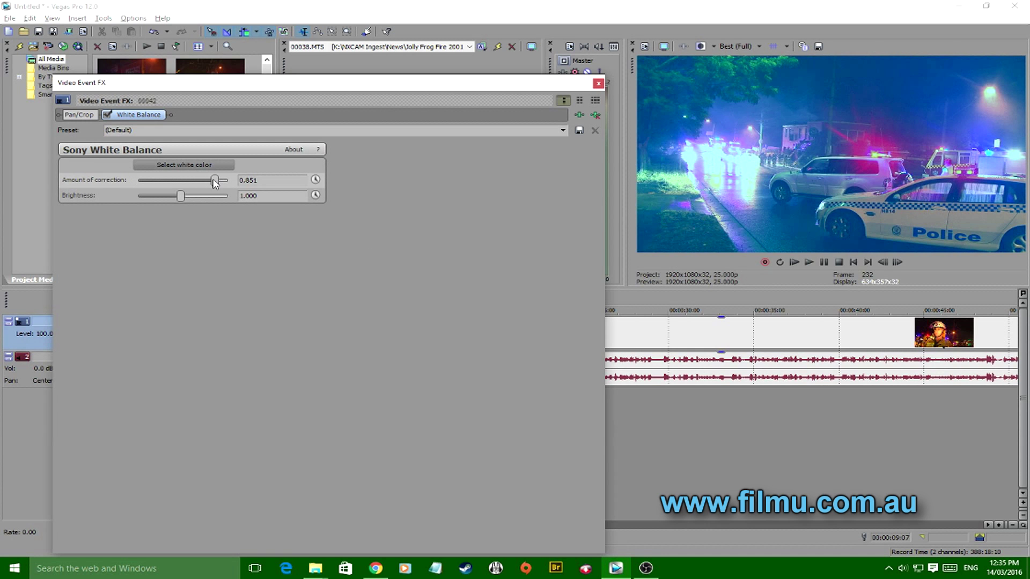
left_click_drag(207, 182, 193, 182)
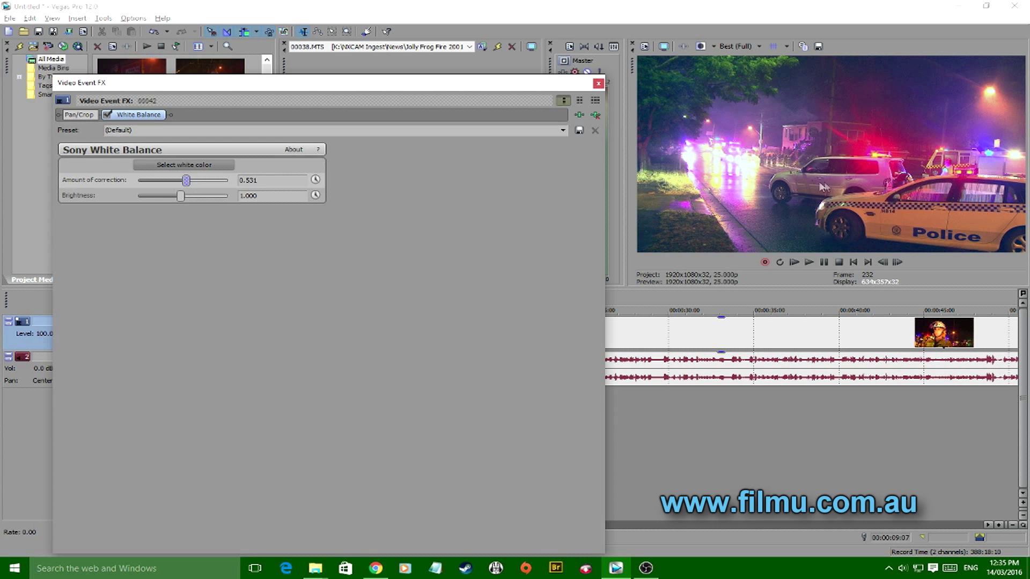
- Close the effects window, inspect clip 00032, and open clip 00042's context menu
left_click(599, 84)
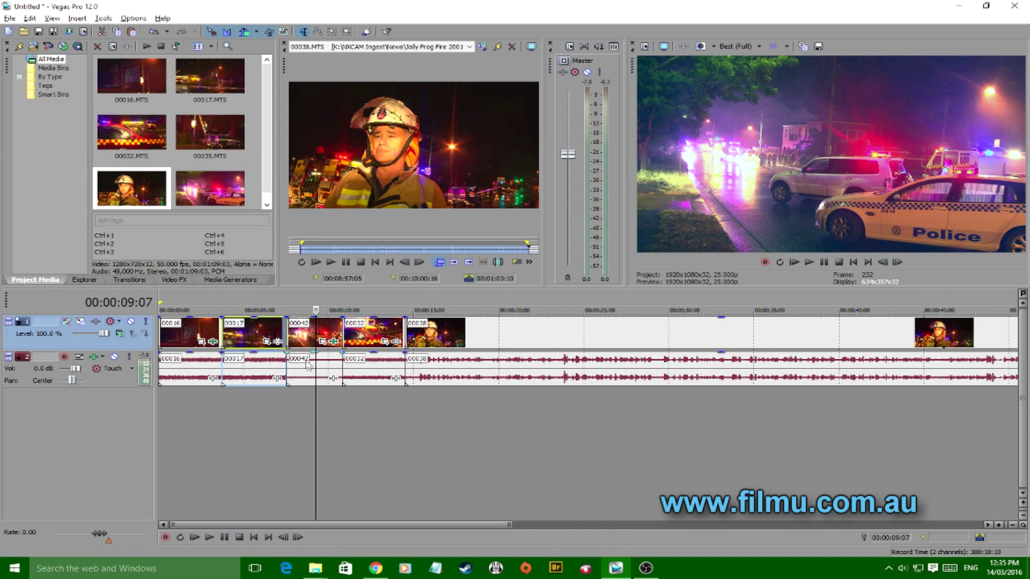
left_click(359, 338)
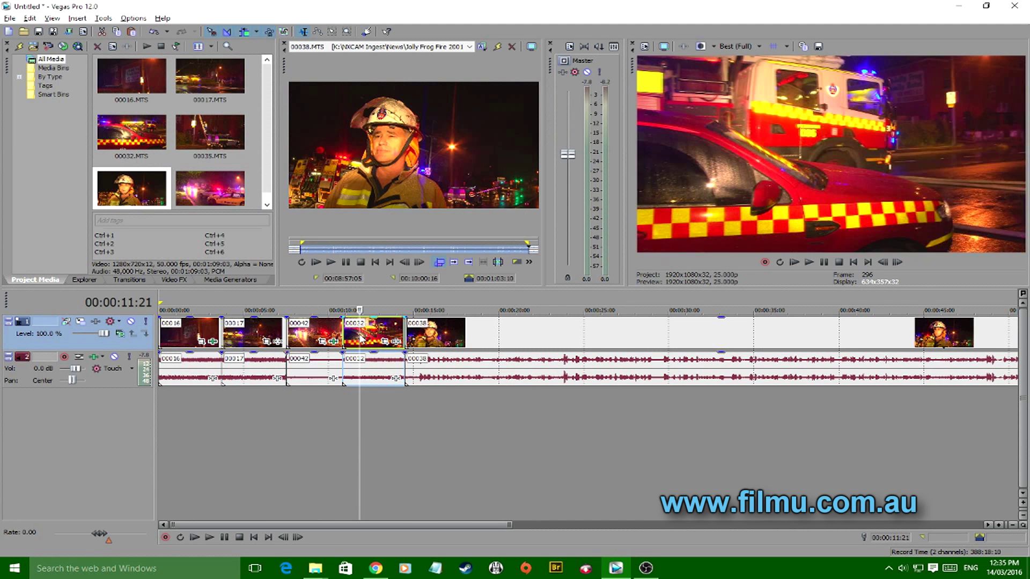
left_click_drag(359, 310, 370, 310)
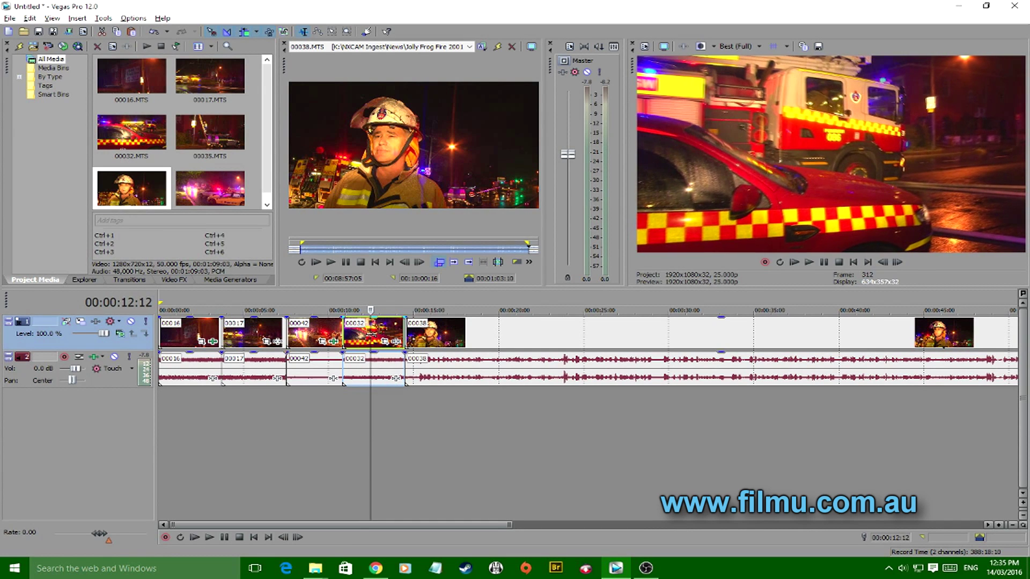
left_click(319, 337)
right_click(319, 337)
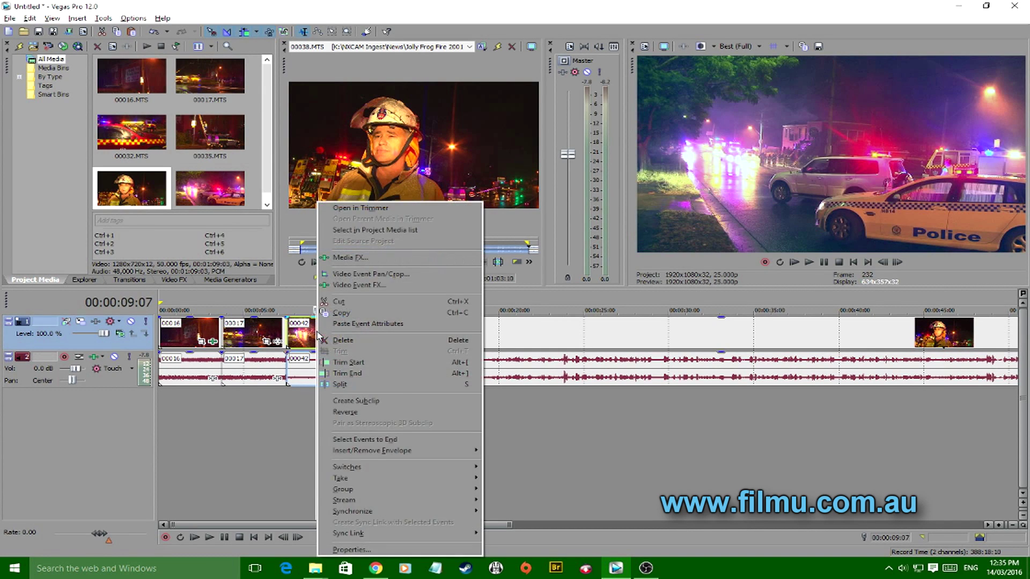
left_click(342, 313)
- Paste clip 00042's event attributes onto clip 00032 and scrub through to compare
left_click(377, 336)
right_click(377, 333)
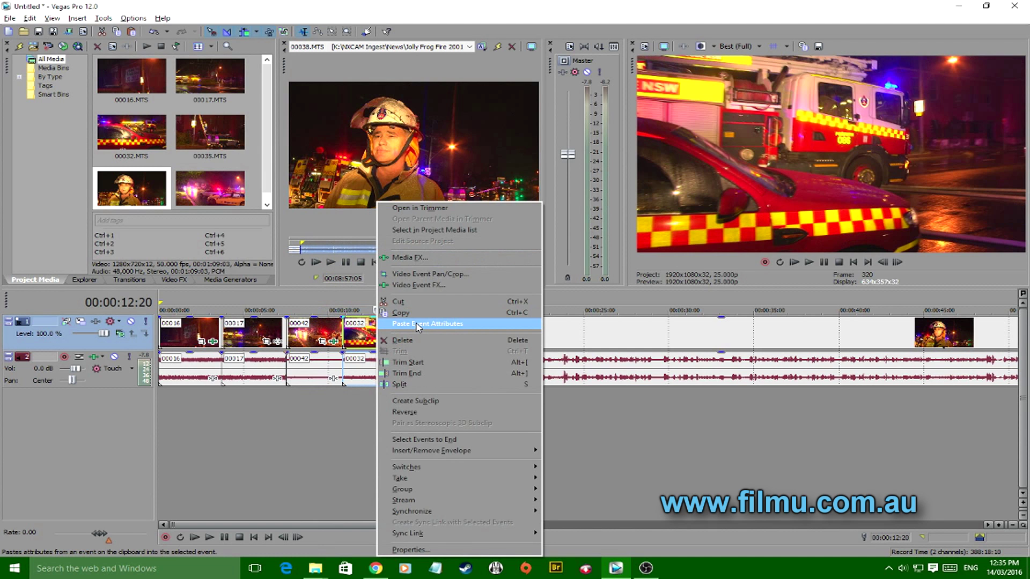
left_click(417, 325)
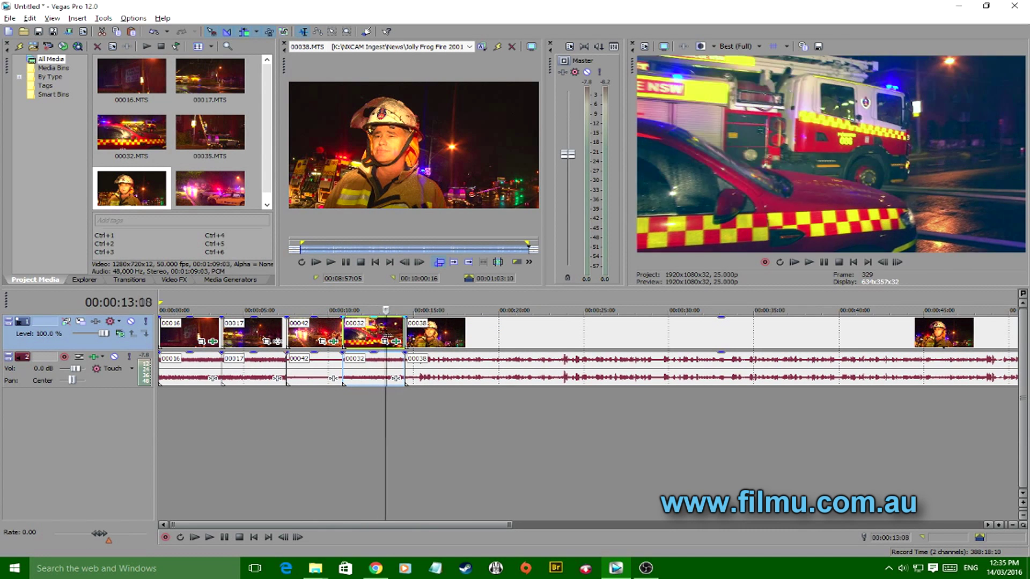
mouse_move(389, 335)
left_mouse_down()
mouse_move(370, 335)
mouse_move(387, 336)
left_mouse_up()
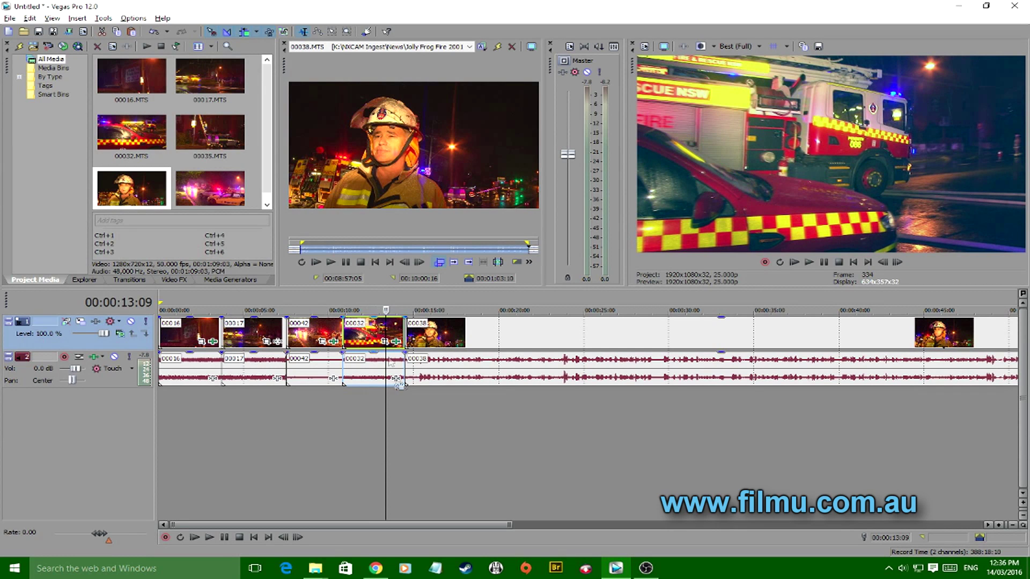
left_click_drag(386, 397, 440, 394)
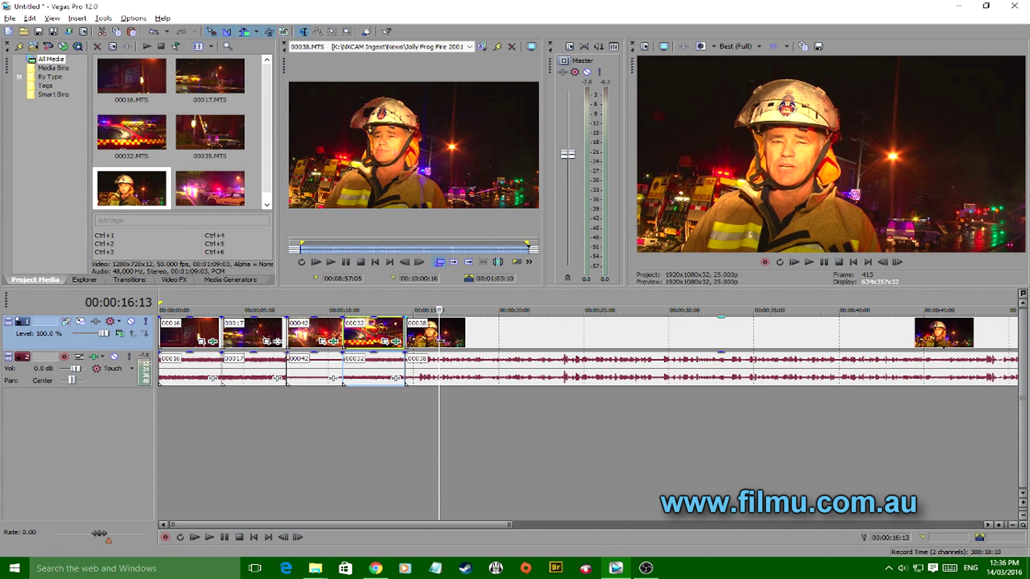
- Zoom the timeline out and add Sony White Balance to the final interview clip 00038
left_click_drag(439, 346, 454, 346)
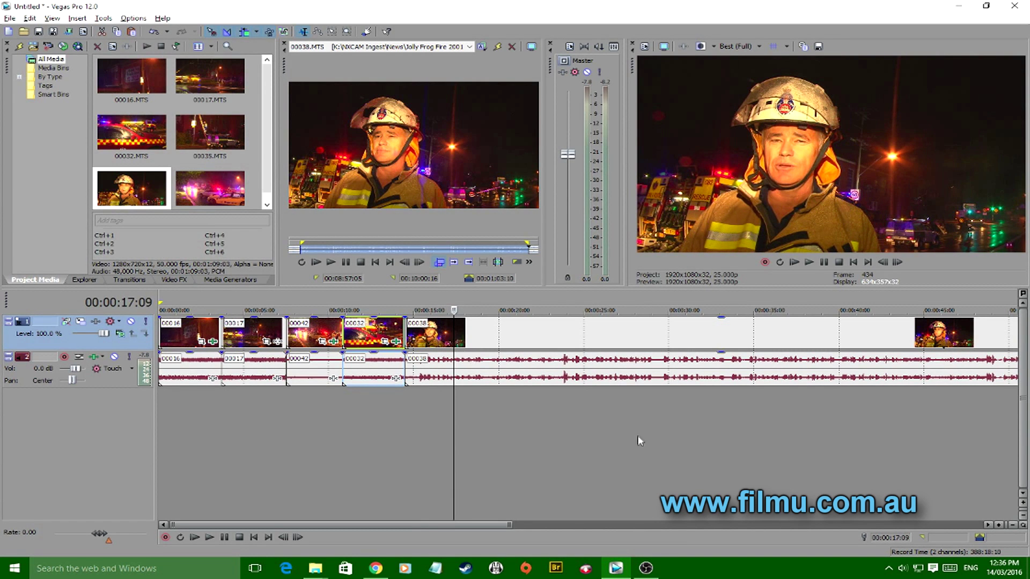
scroll(646, 441, "down", 3)
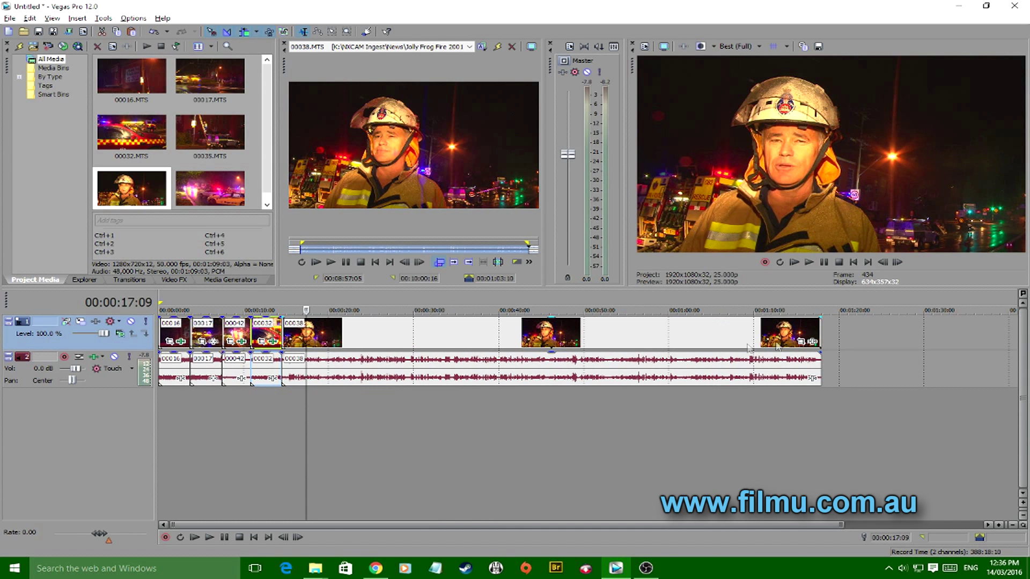
left_click(813, 343)
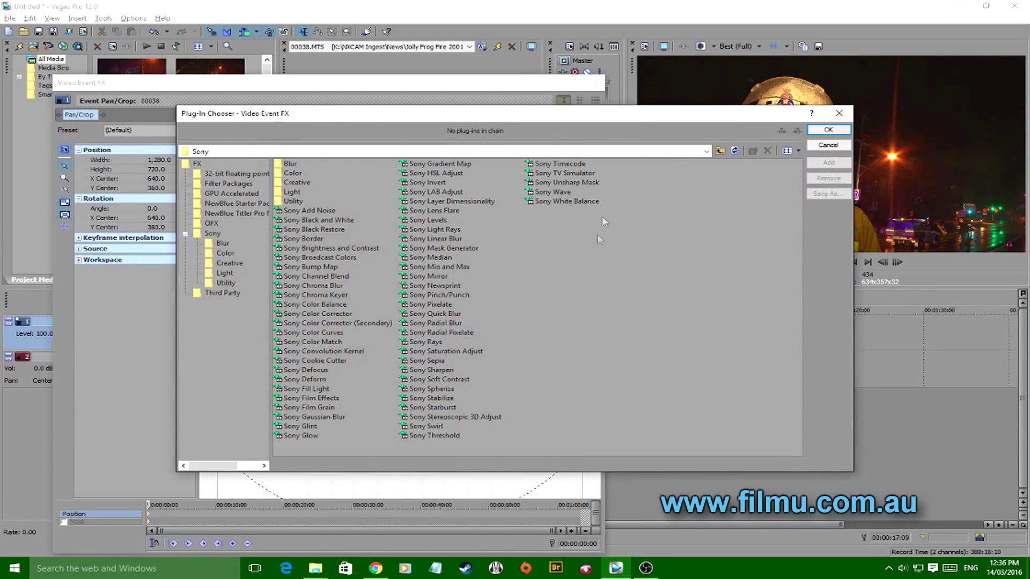
double_click(562, 202)
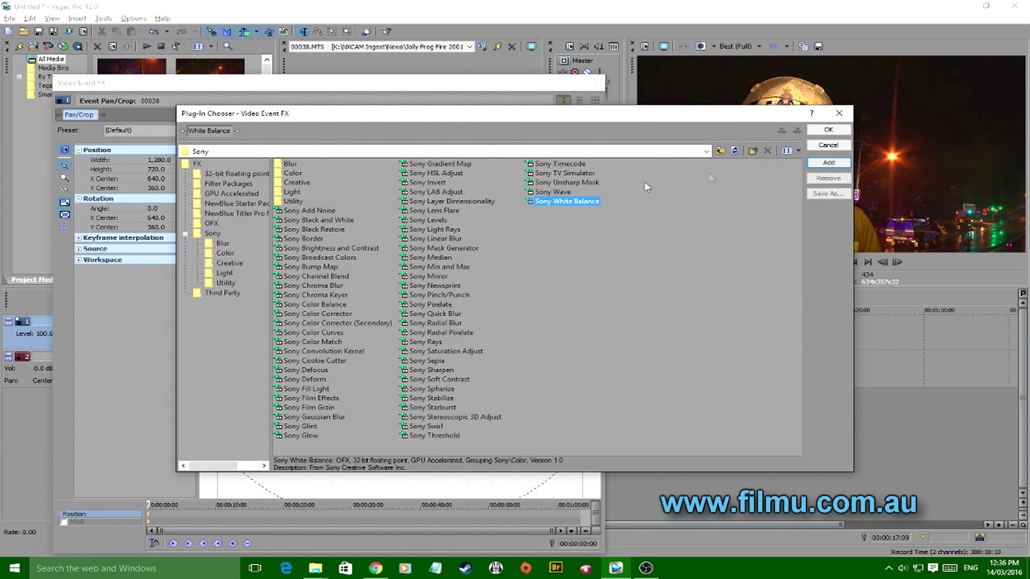
left_click(828, 129)
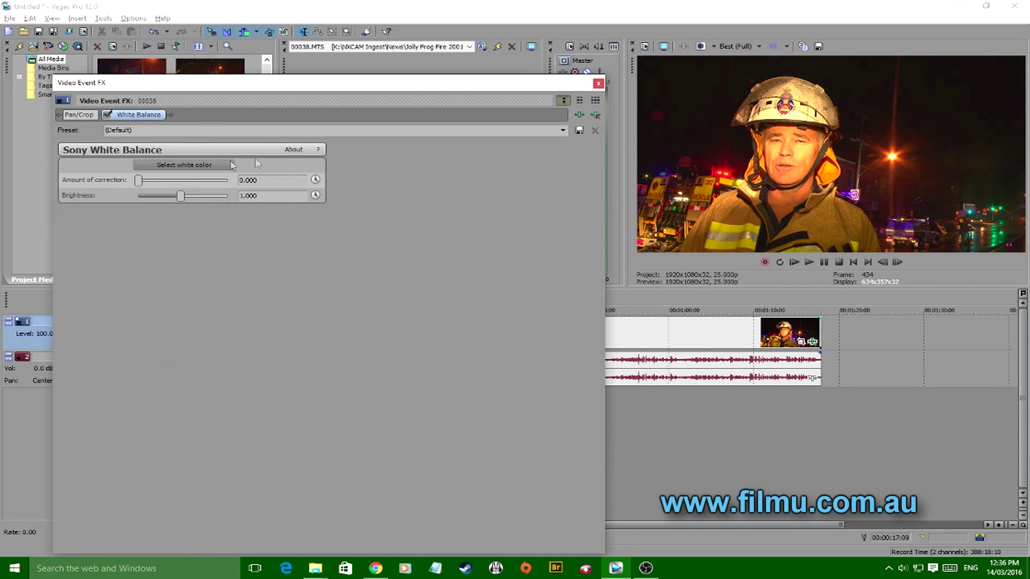
left_click(189, 167)
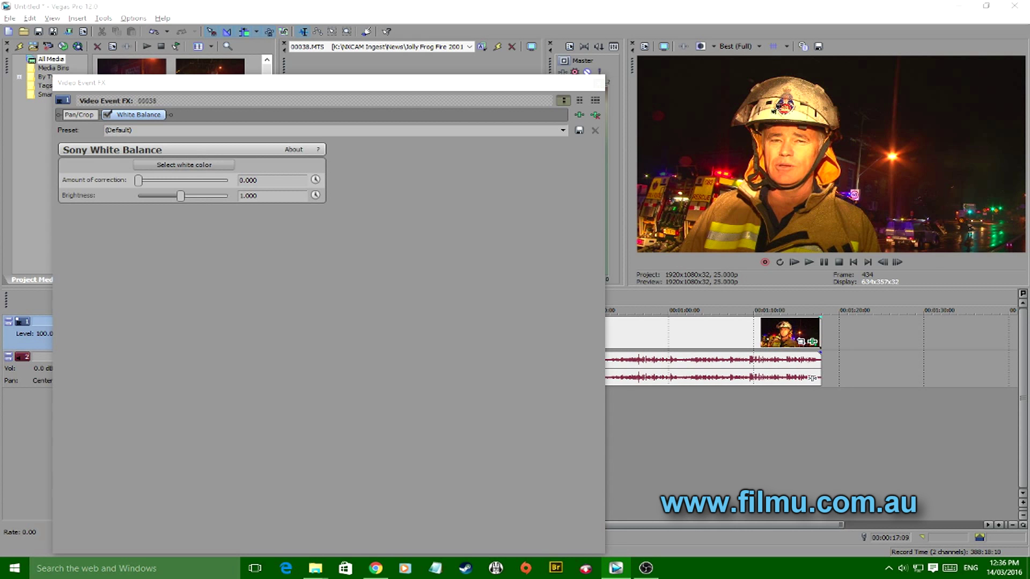
- Sample white from the firefighter shot, set correction to 0.429, and close the effects window
left_click(773, 111)
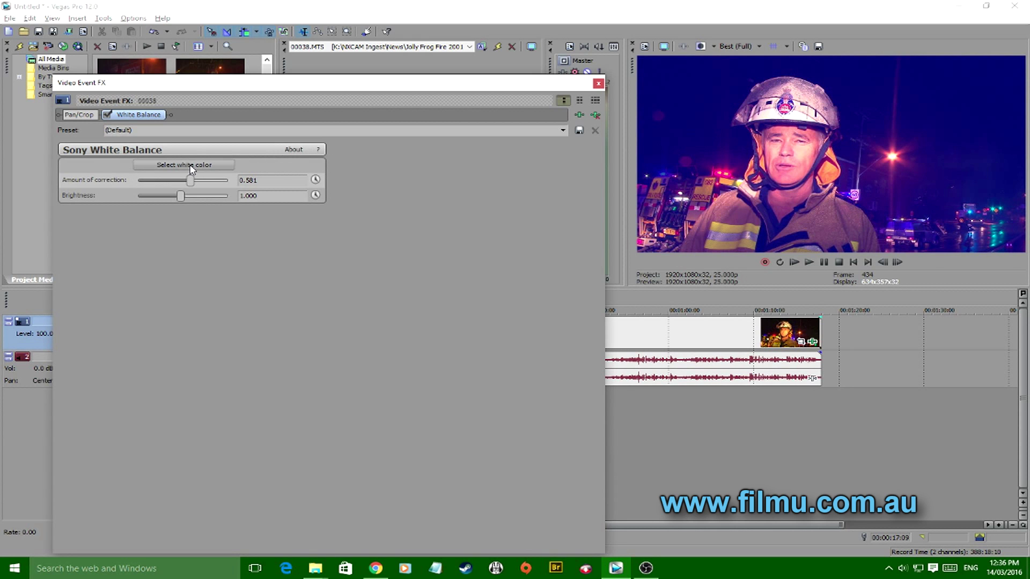
left_click_drag(192, 184, 181, 184)
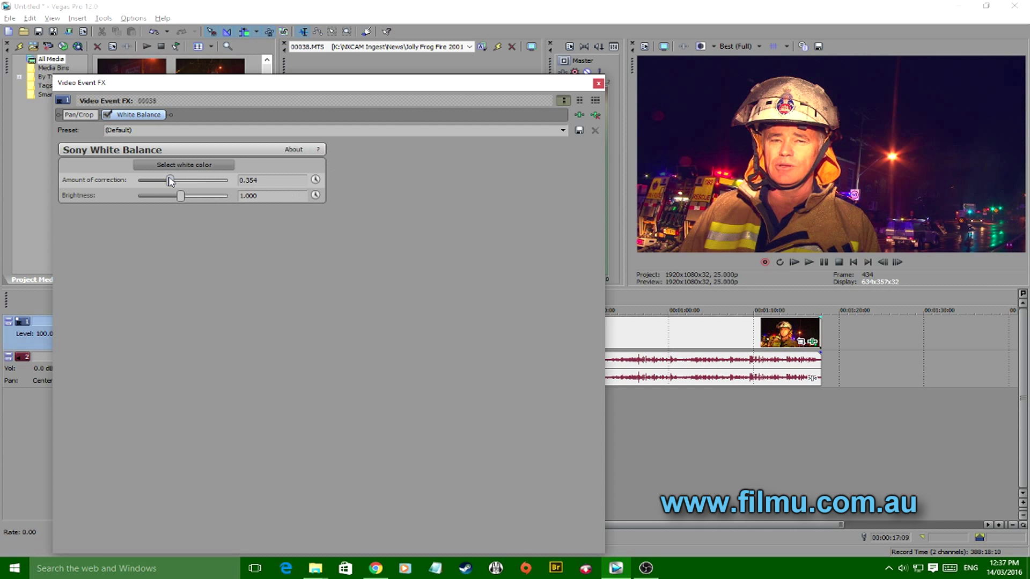
left_click_drag(170, 181, 168, 181)
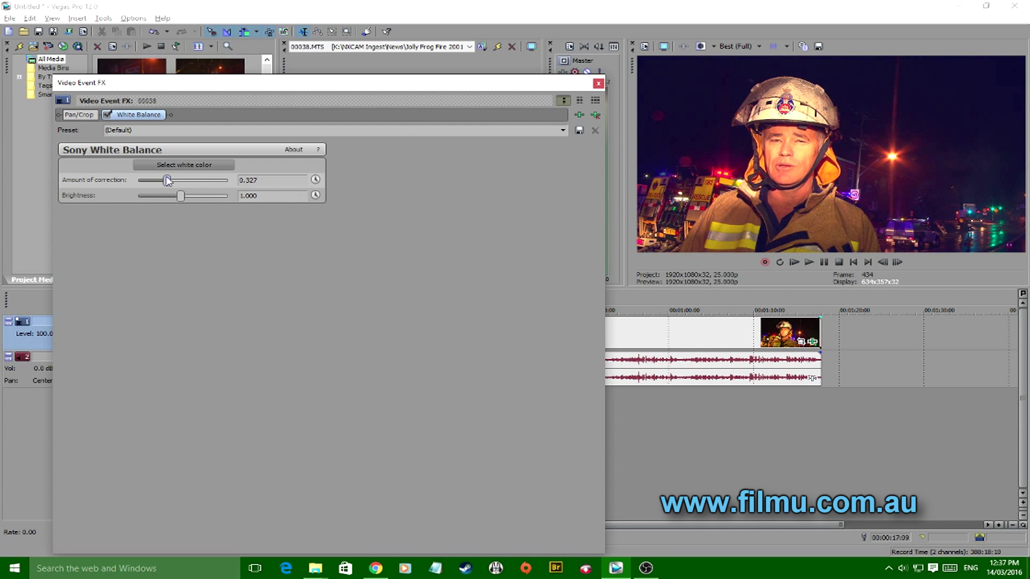
left_click(598, 83)
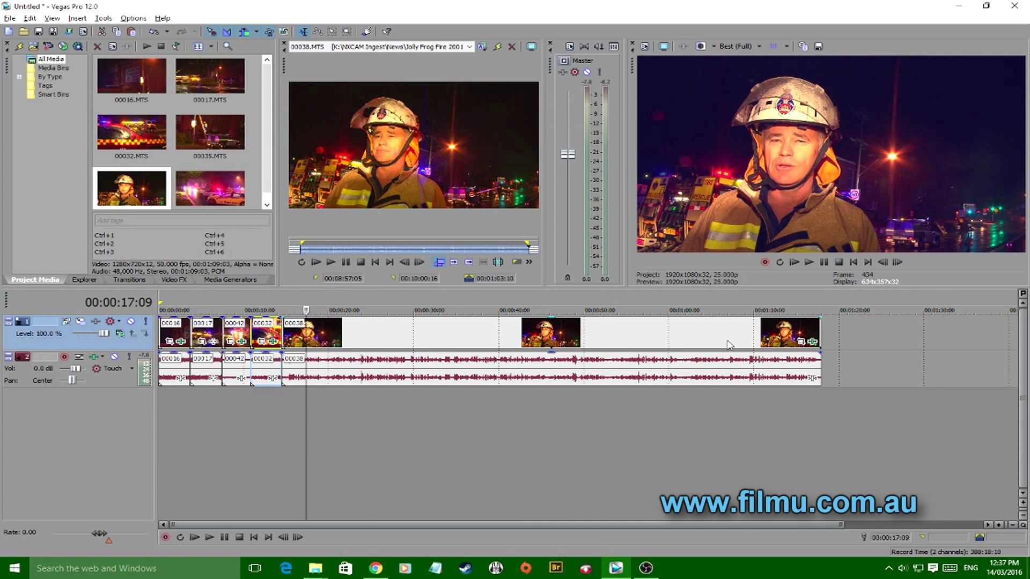
left_click(369, 343)
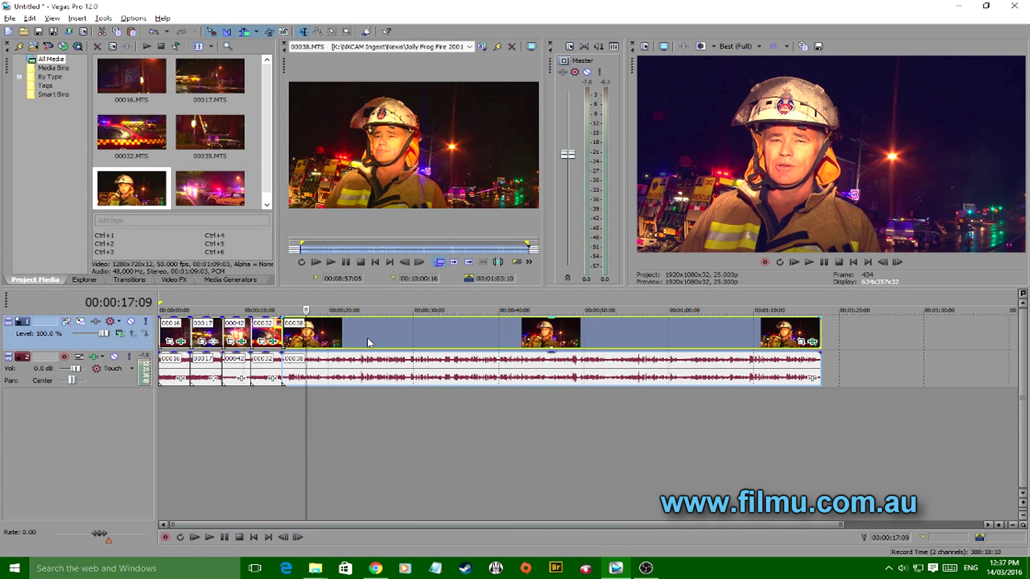
left_click(446, 343)
left_click(564, 338)
left_click(415, 330)
left_click(395, 328)
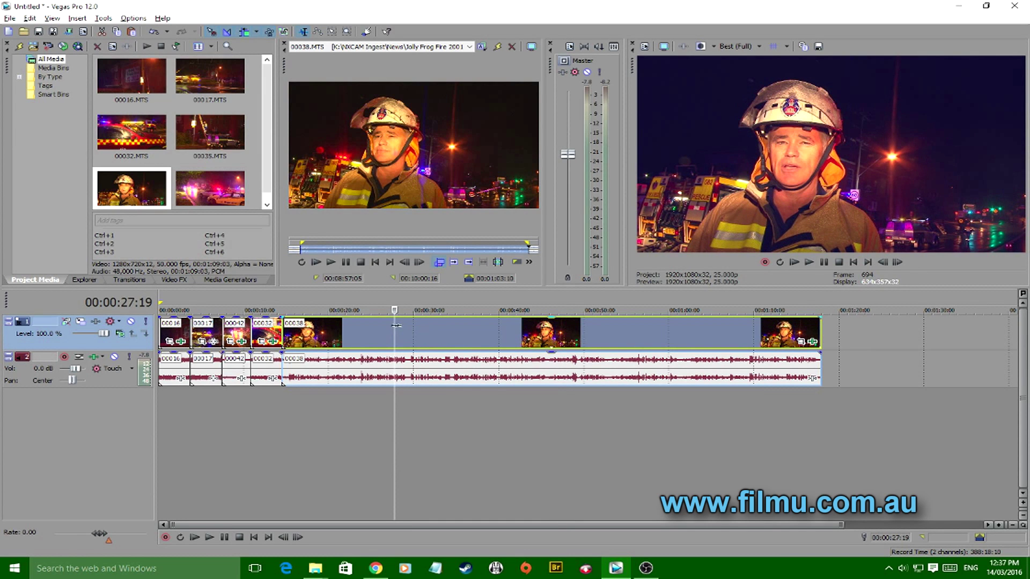
key("space")
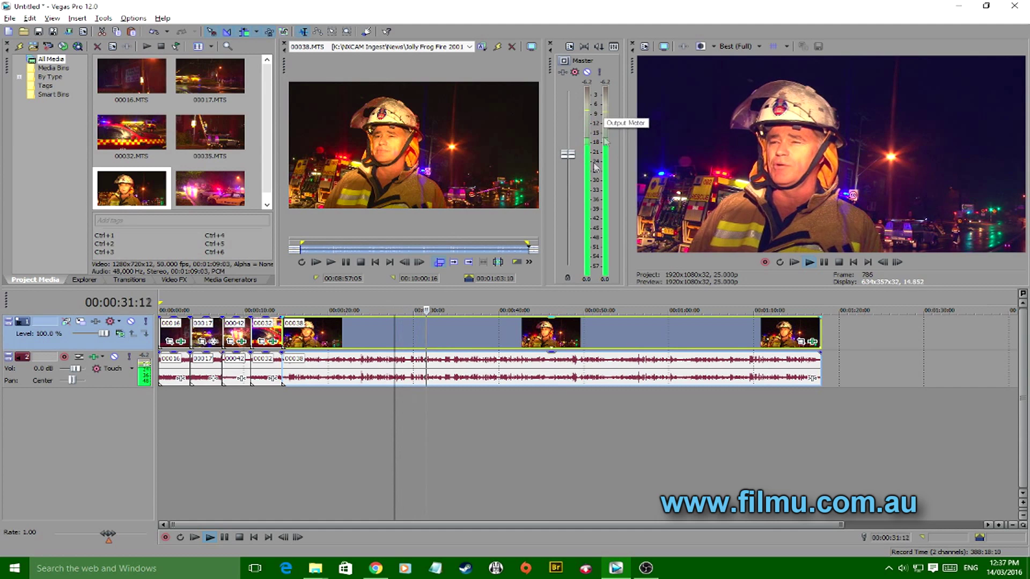
key("space")
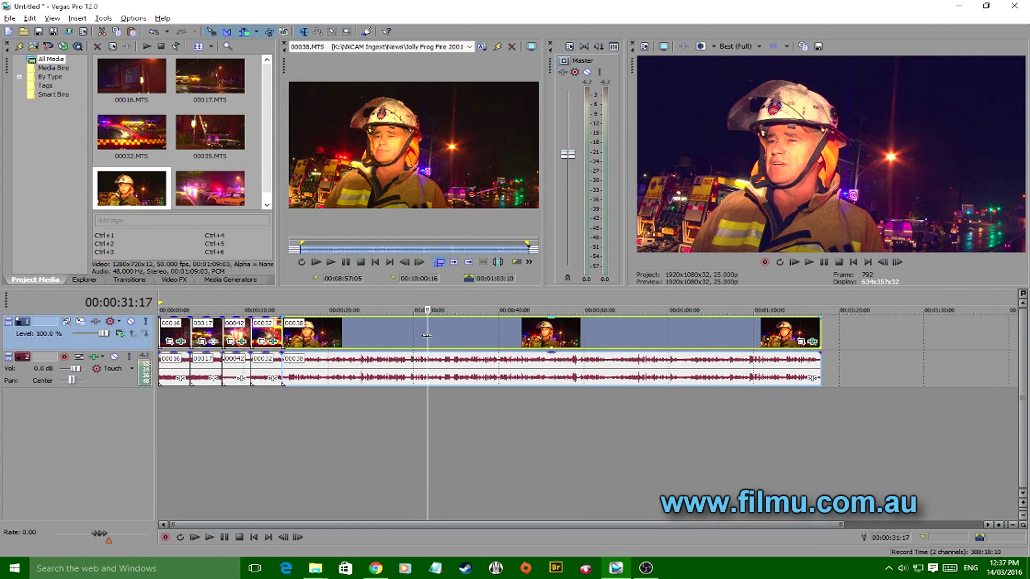
left_click_drag(428, 336, 444, 336)
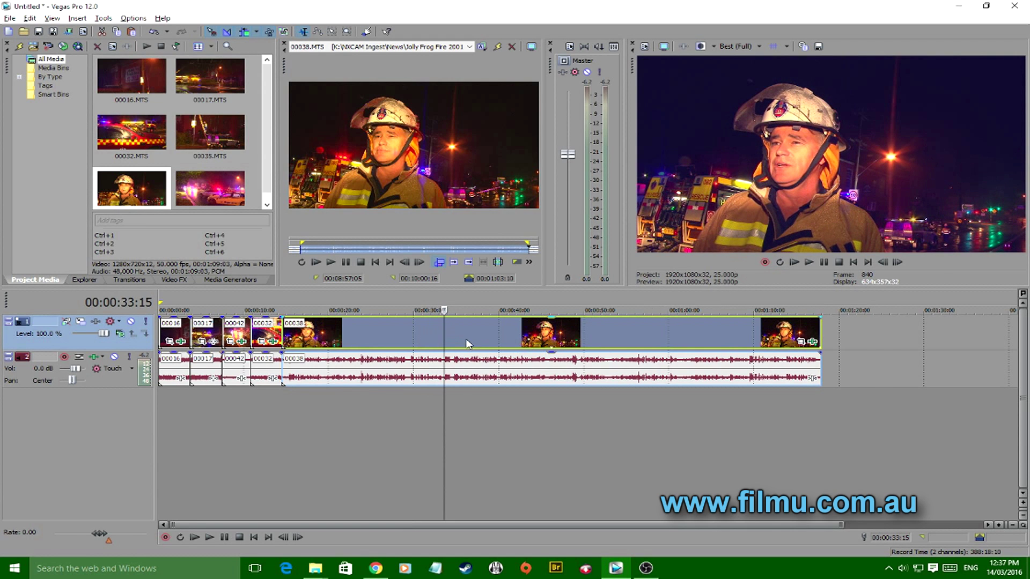